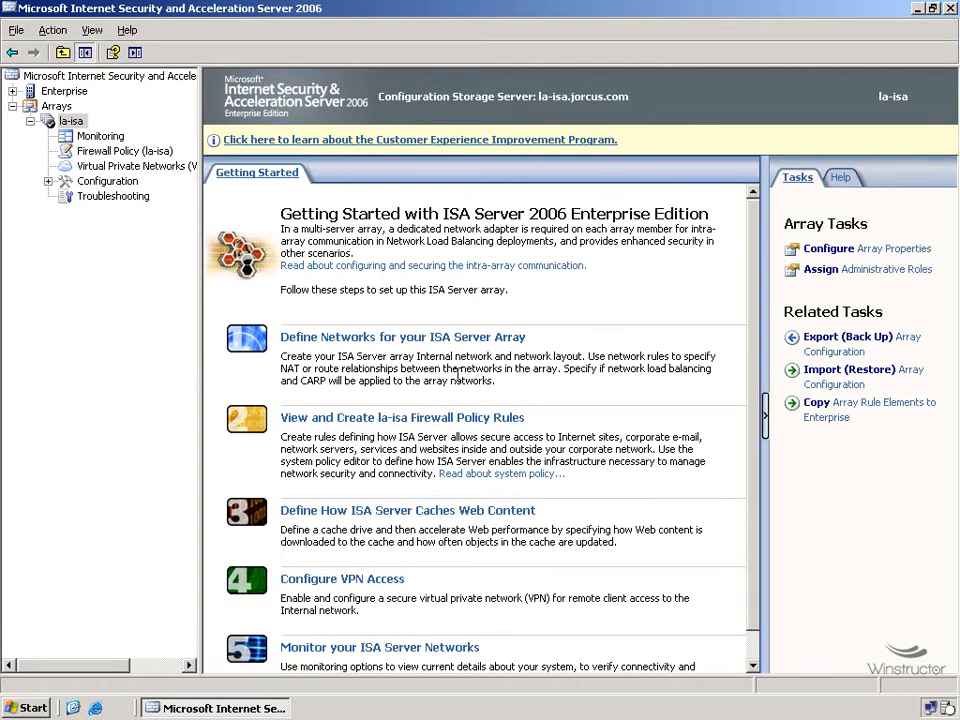
# Step: Start a new connectivity verifier named AD in the la-isa array's monitoring
pyautogui.click(100, 138)
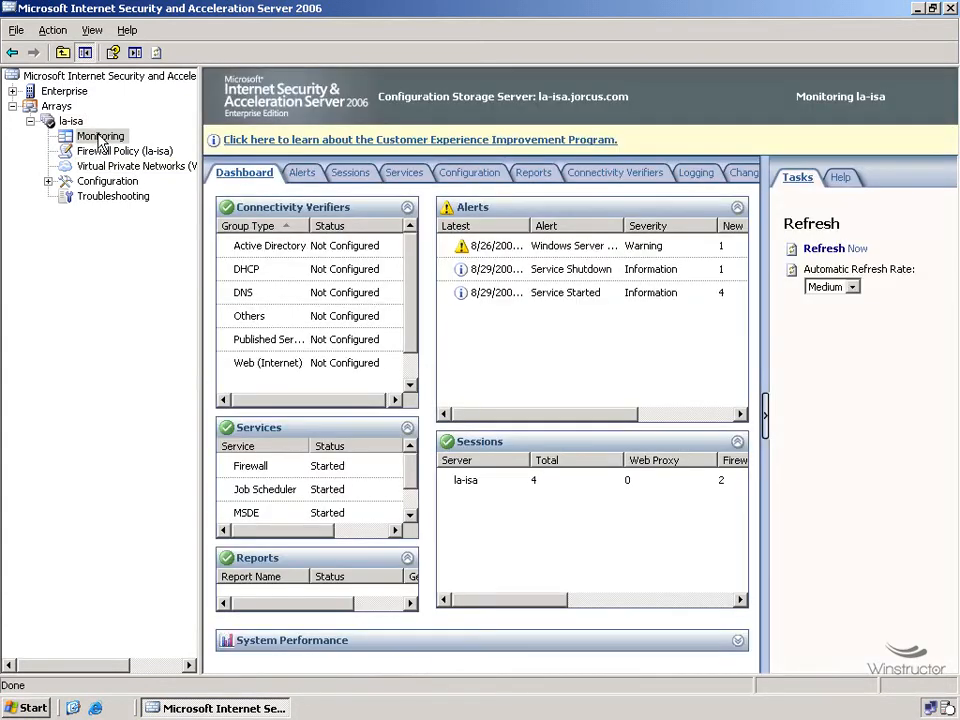
pyautogui.click(612, 177)
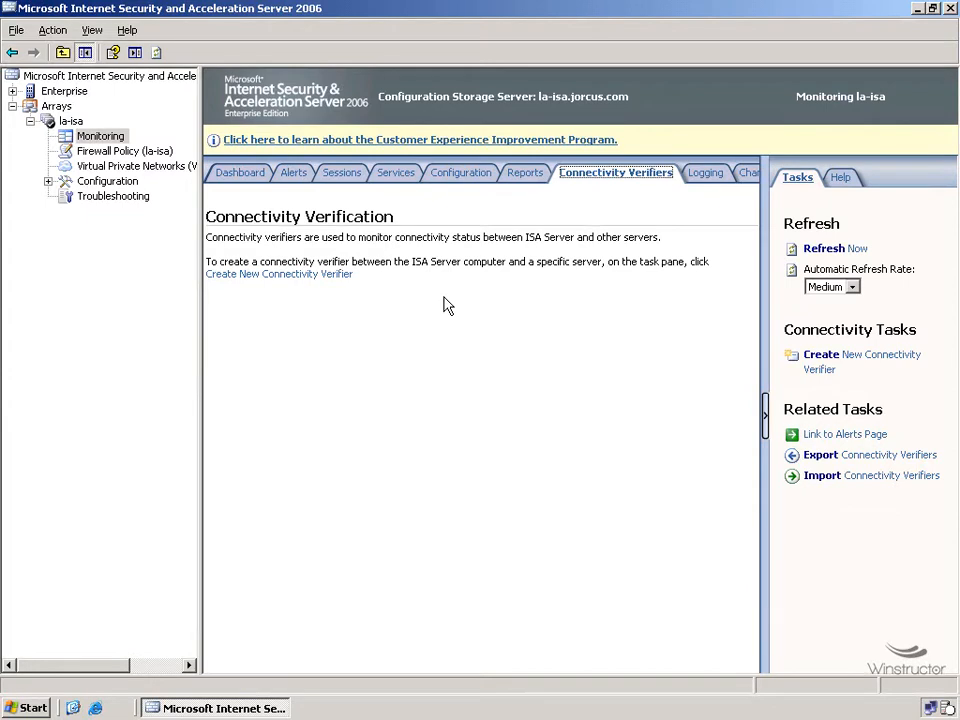
pyautogui.click(873, 362)
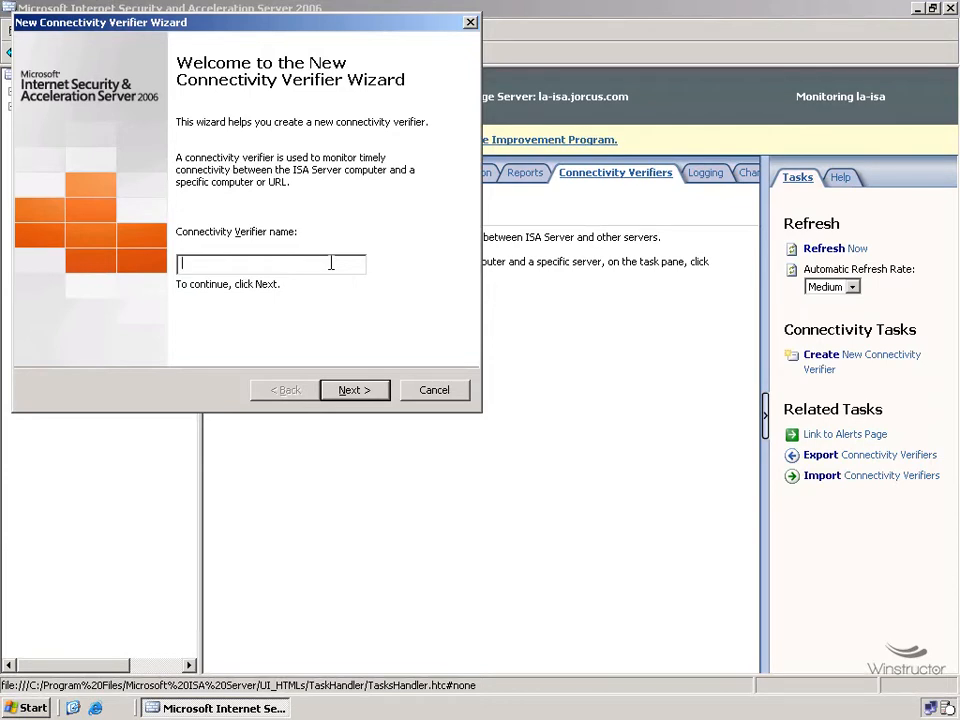
pyautogui.write('AD')
pyautogui.click(350, 392)
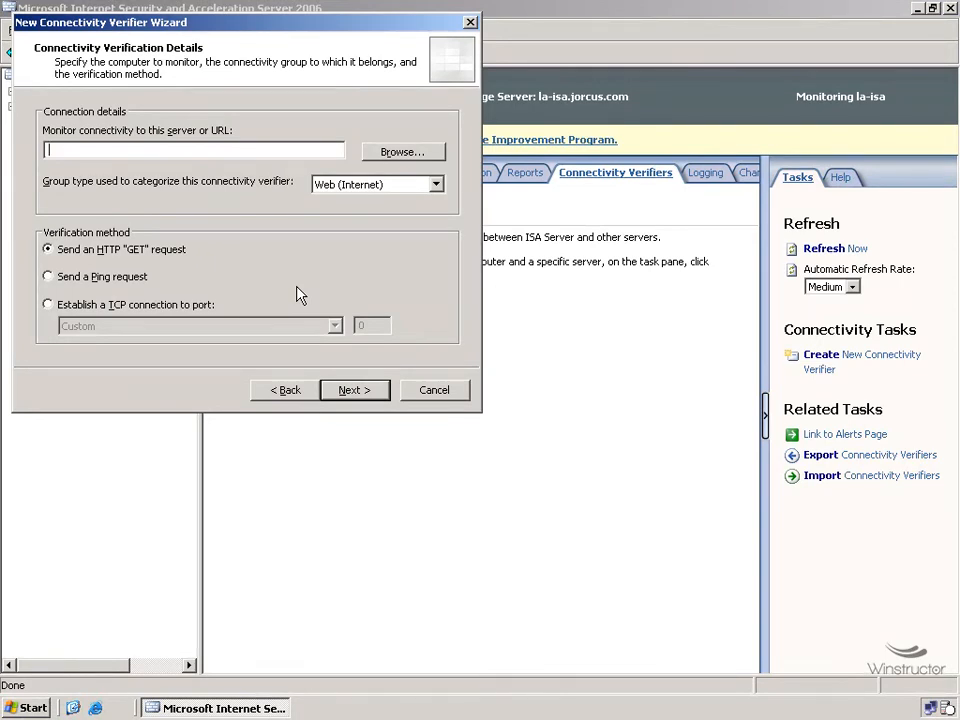
# Step: Search the entire directory for computers and choose LA-DC as the server to monitor
pyautogui.click(408, 153)
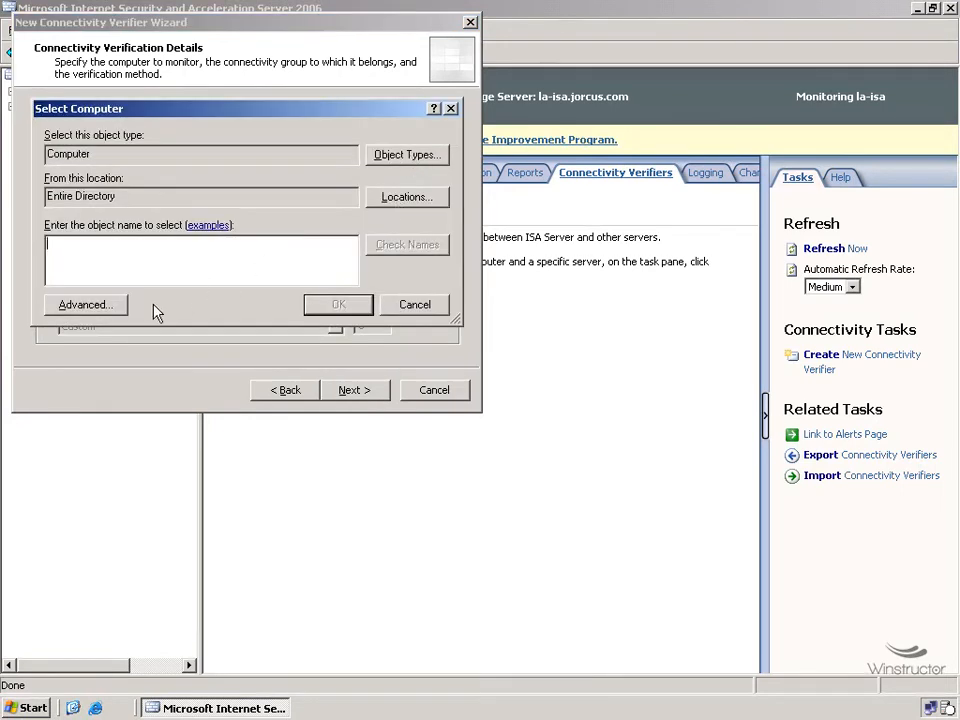
pyautogui.click(100, 305)
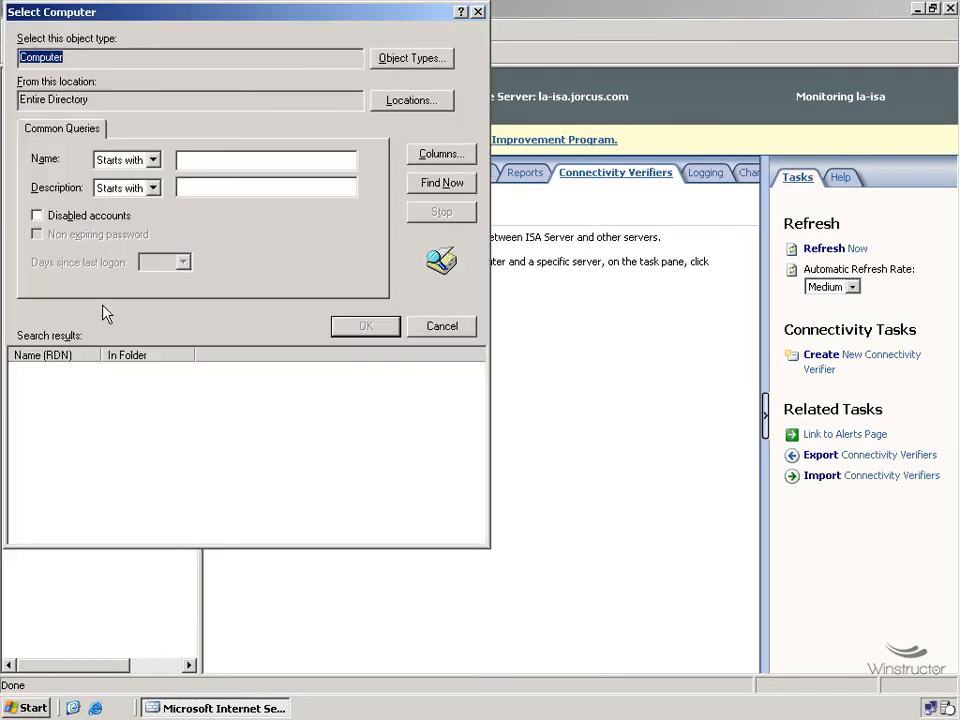
pyautogui.click(446, 188)
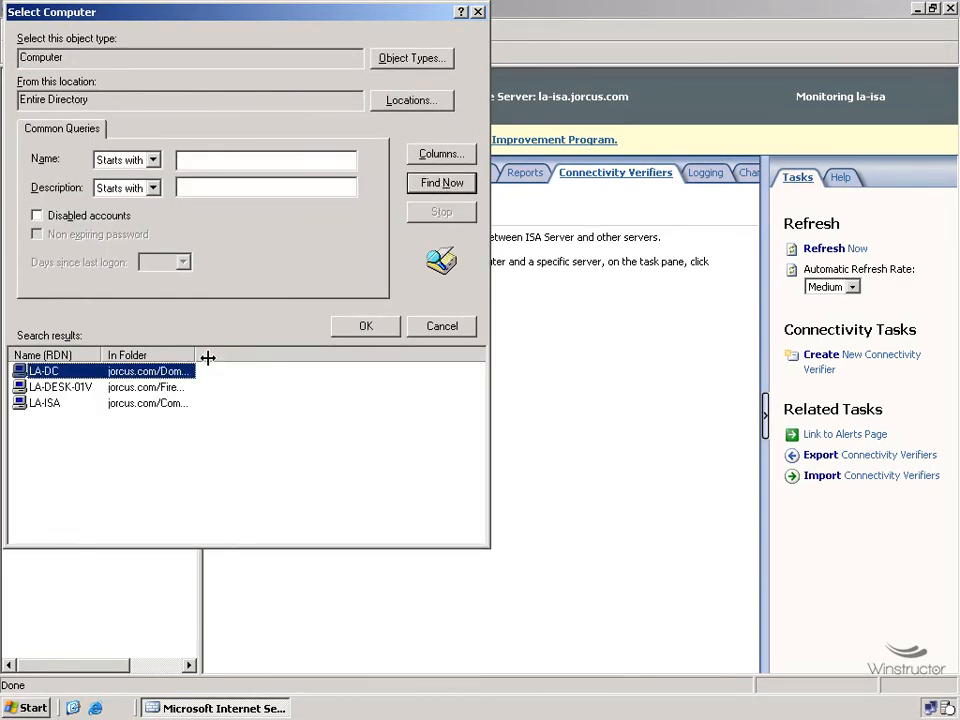
pyautogui.moveTo(198, 352); pyautogui.dragTo(291, 355)
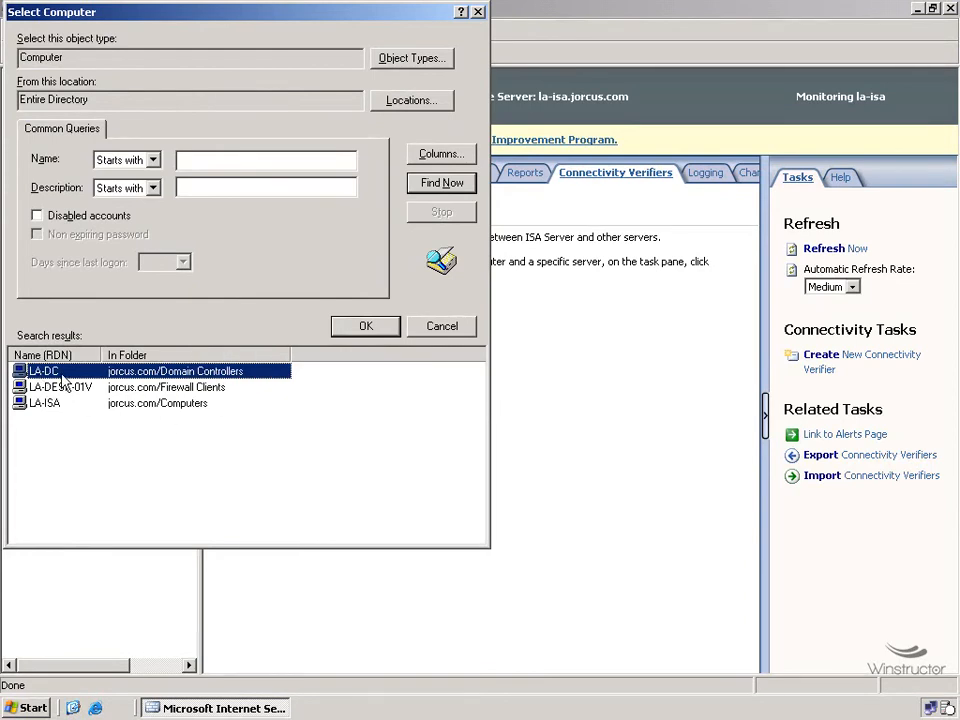
pyautogui.click(365, 326)
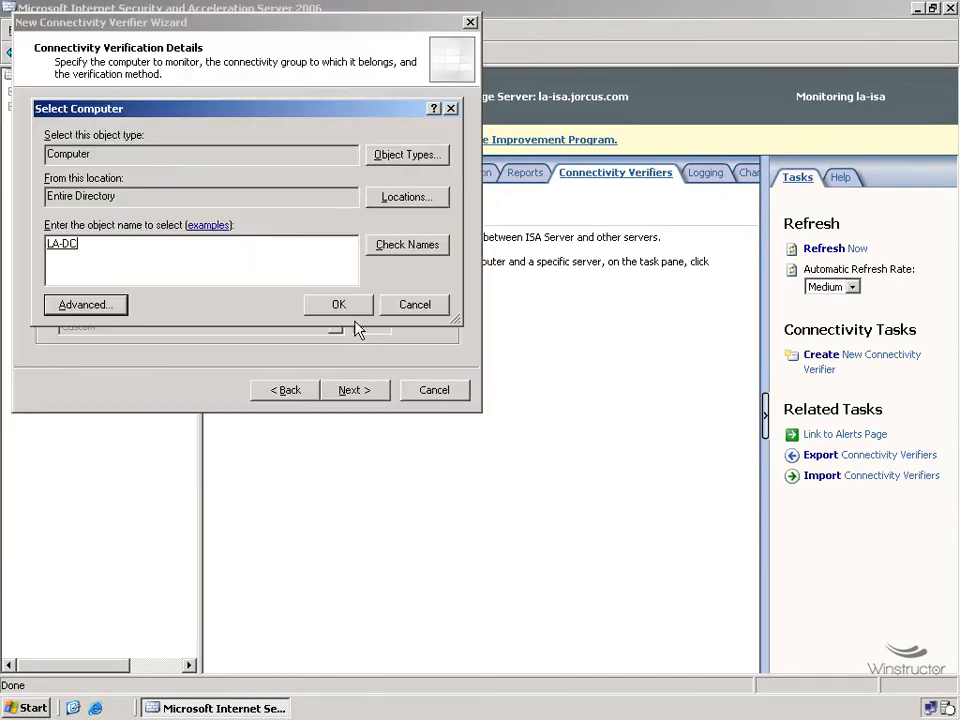
pyautogui.click(349, 311)
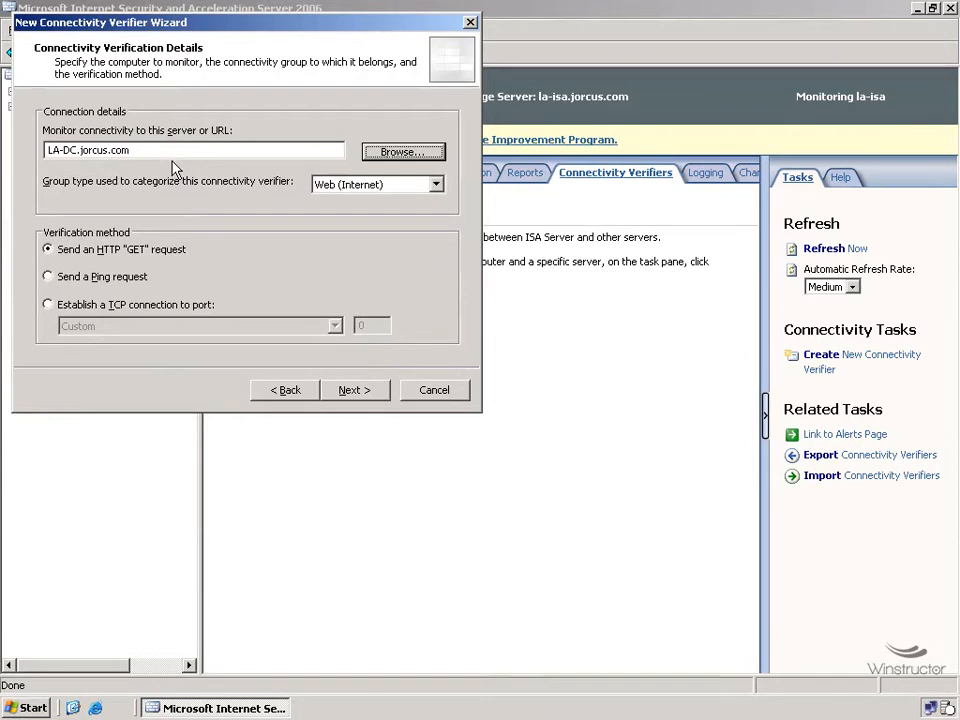
# Step: Categorize the verifier as Active Directory and verify it over a TCP connection to the LDAP port
pyautogui.click(415, 190)
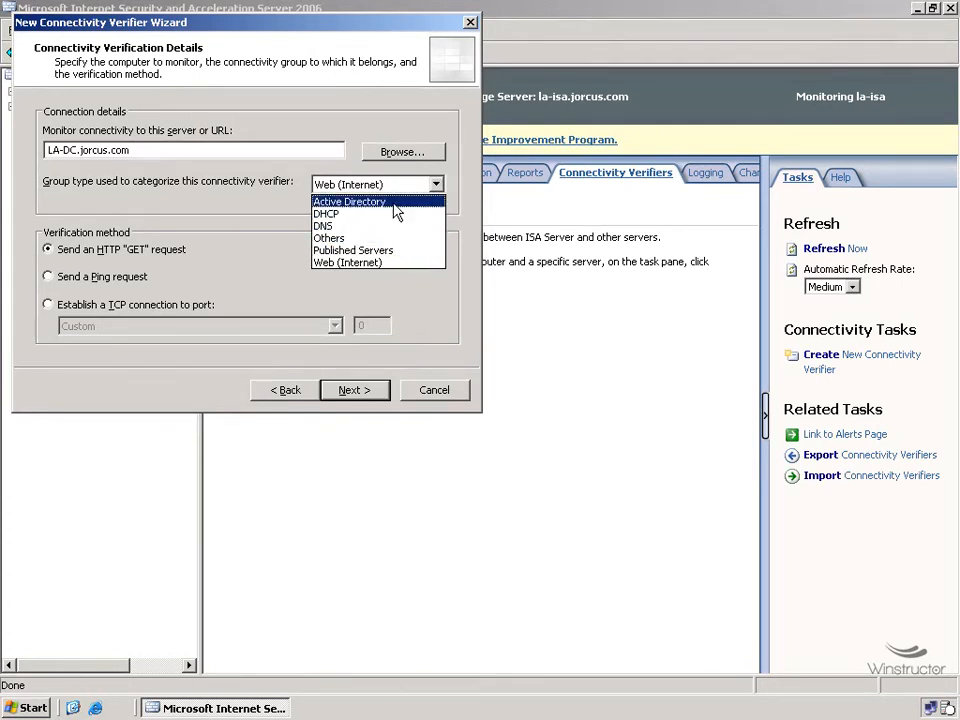
pyautogui.click(397, 203)
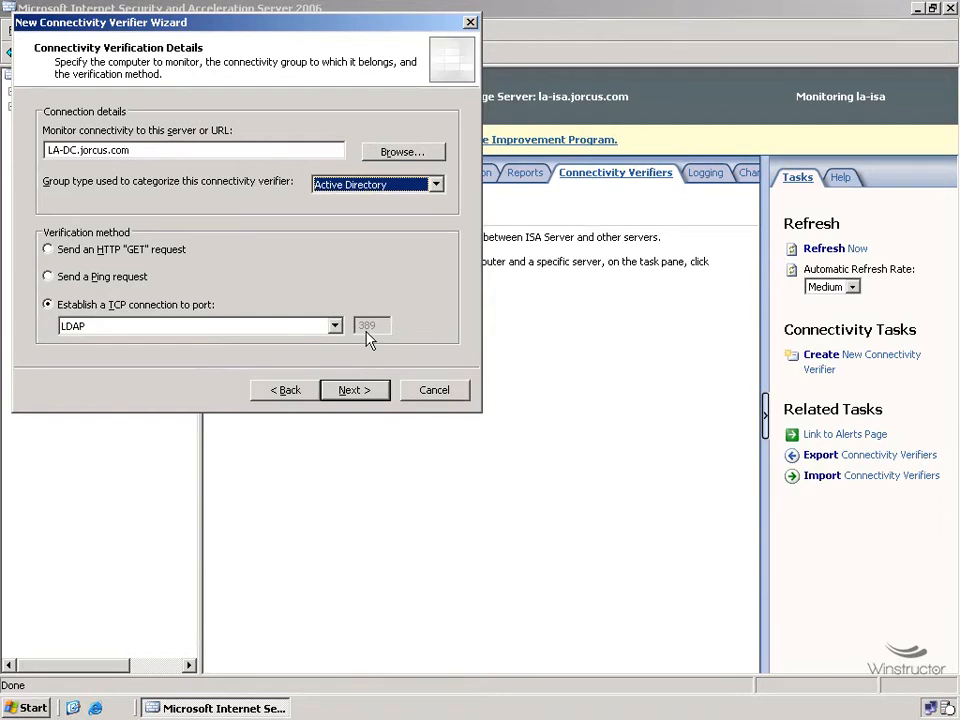
pyautogui.click(335, 326)
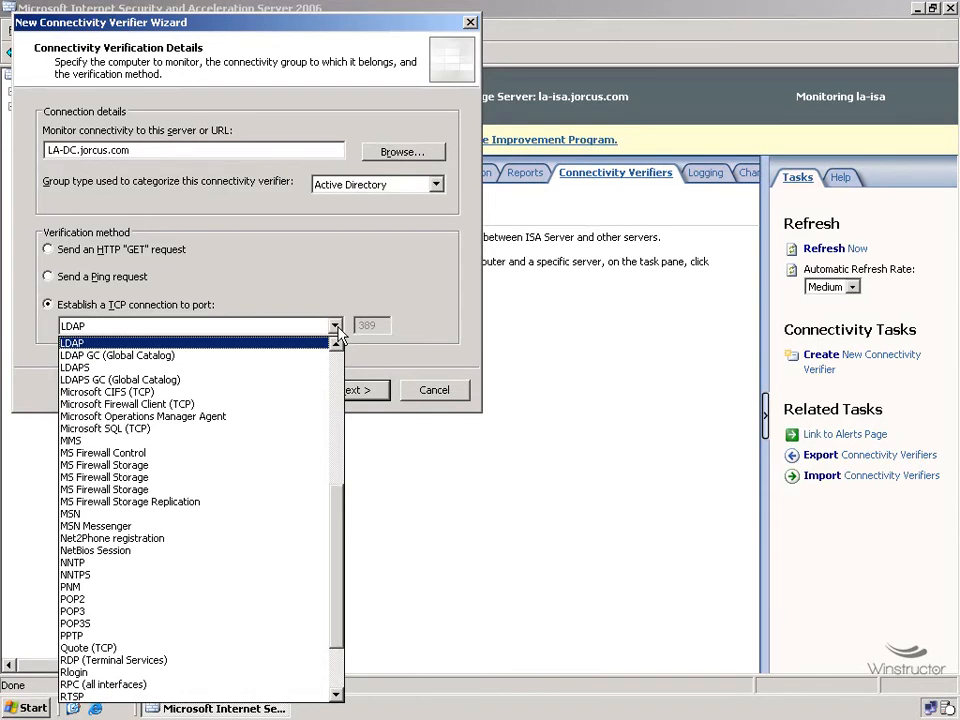
pyautogui.click(338, 335)
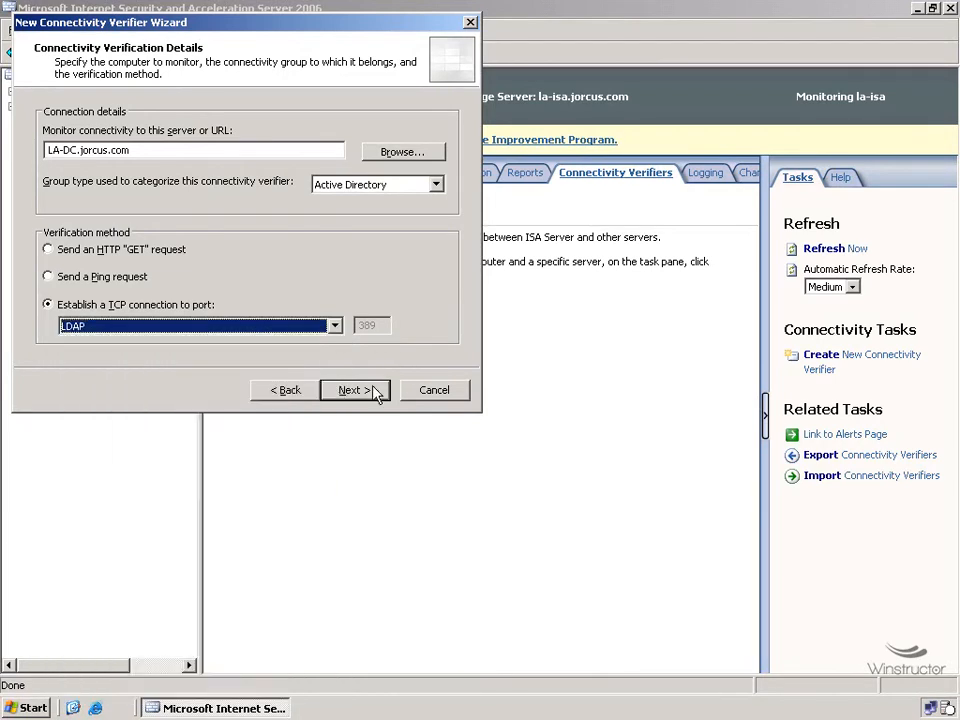
pyautogui.click(376, 390)
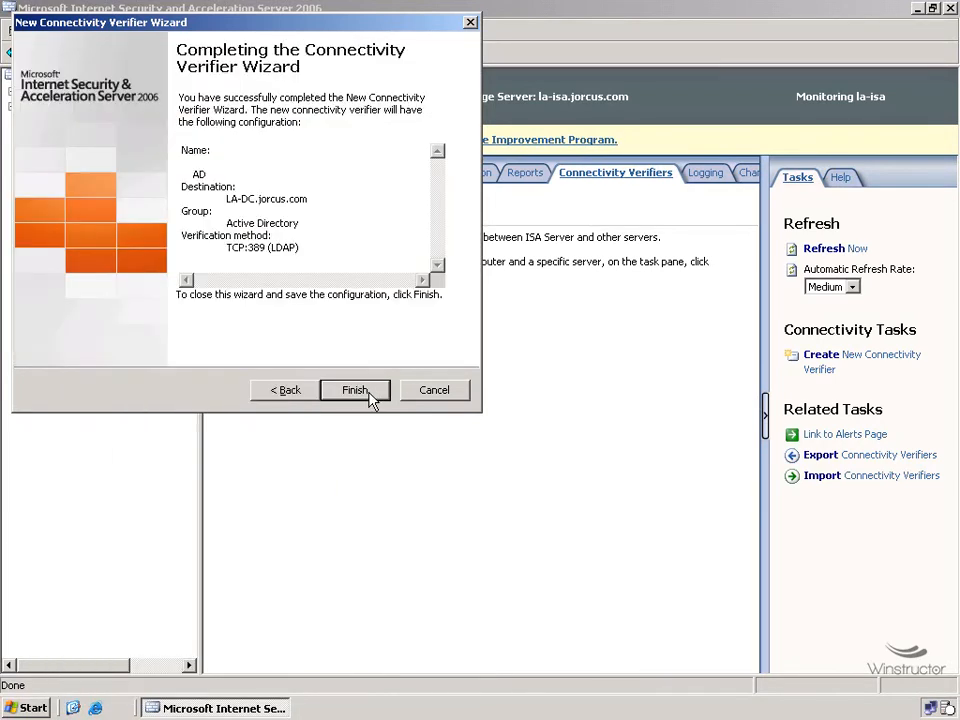
# Step: Finish creating the AD verifier and apply the configuration changes
pyautogui.click(369, 396)
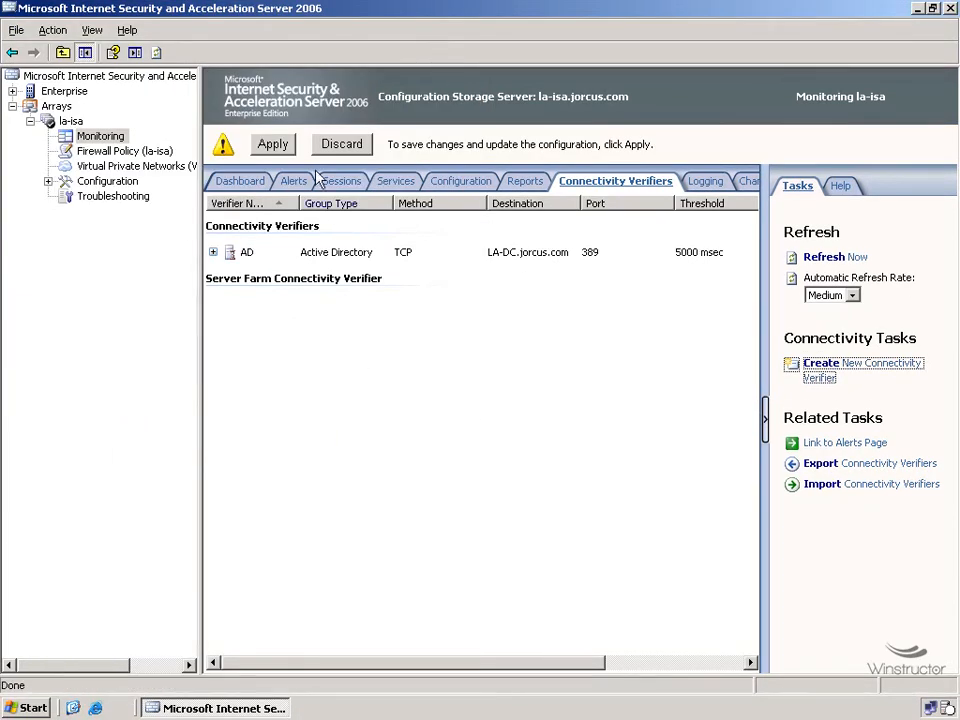
pyautogui.click(286, 149)
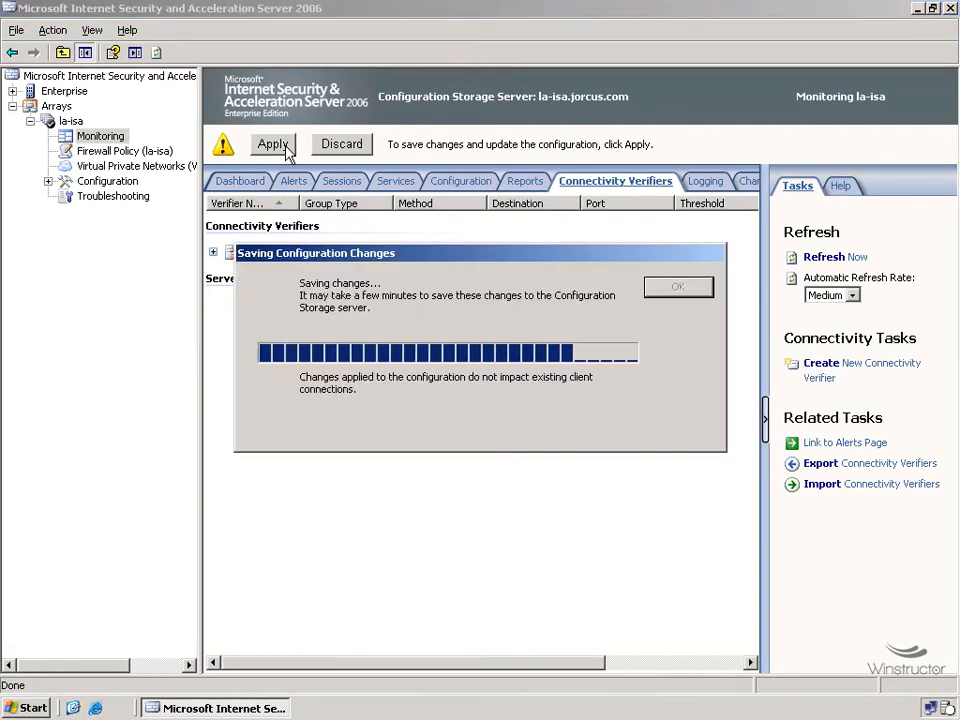
pyautogui.click(677, 287)
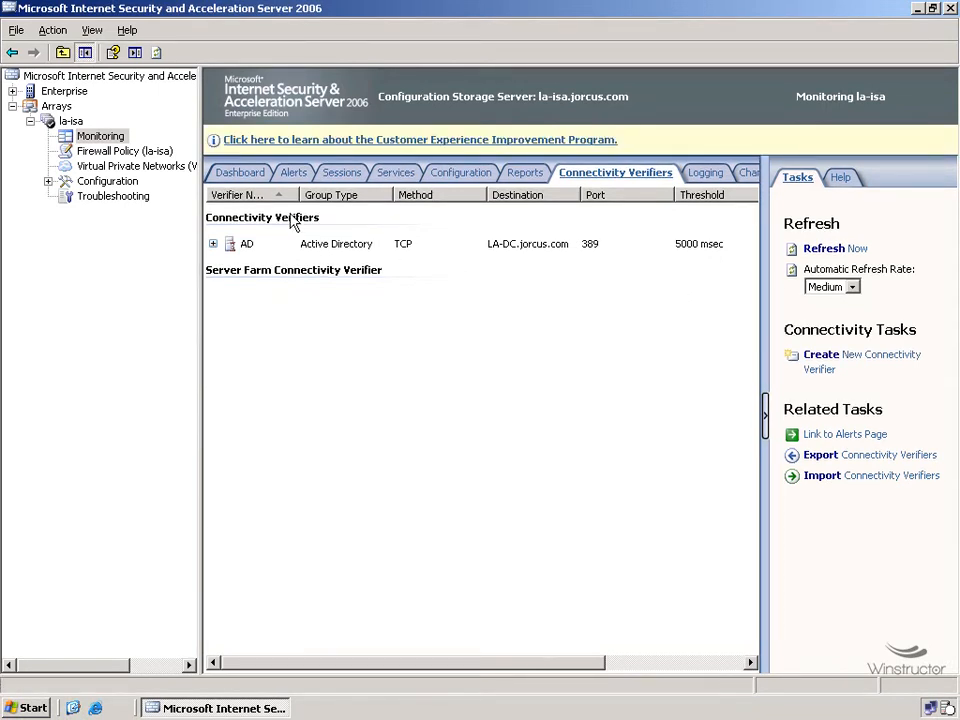
# Step: Check the Active Directory connectivity status on the monitoring dashboard and return to the verifier list
pyautogui.click(245, 177)
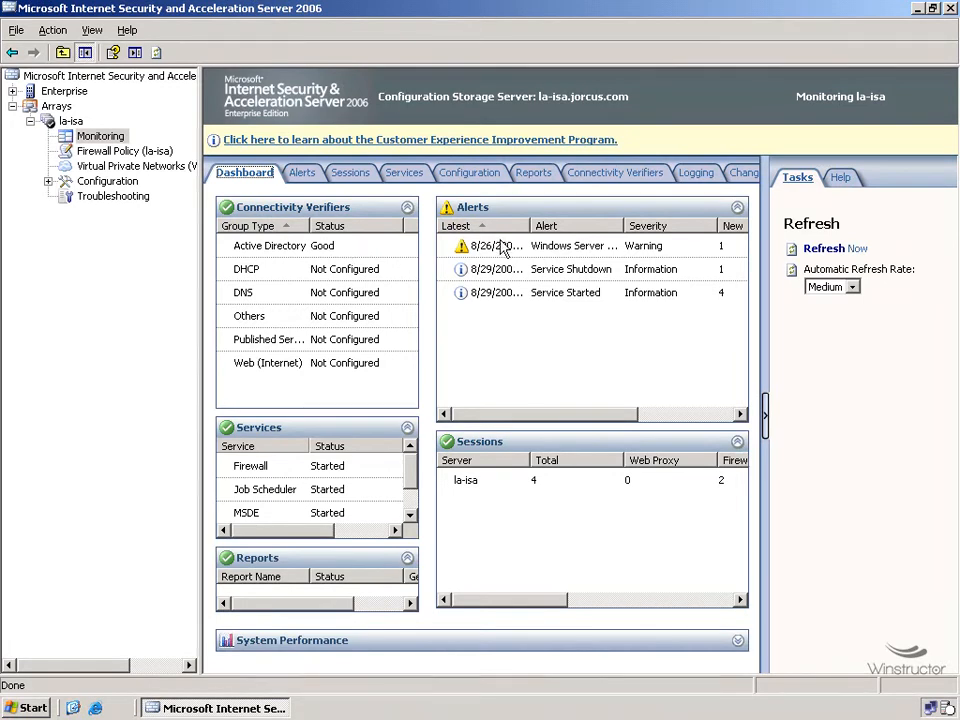
pyautogui.click(603, 178)
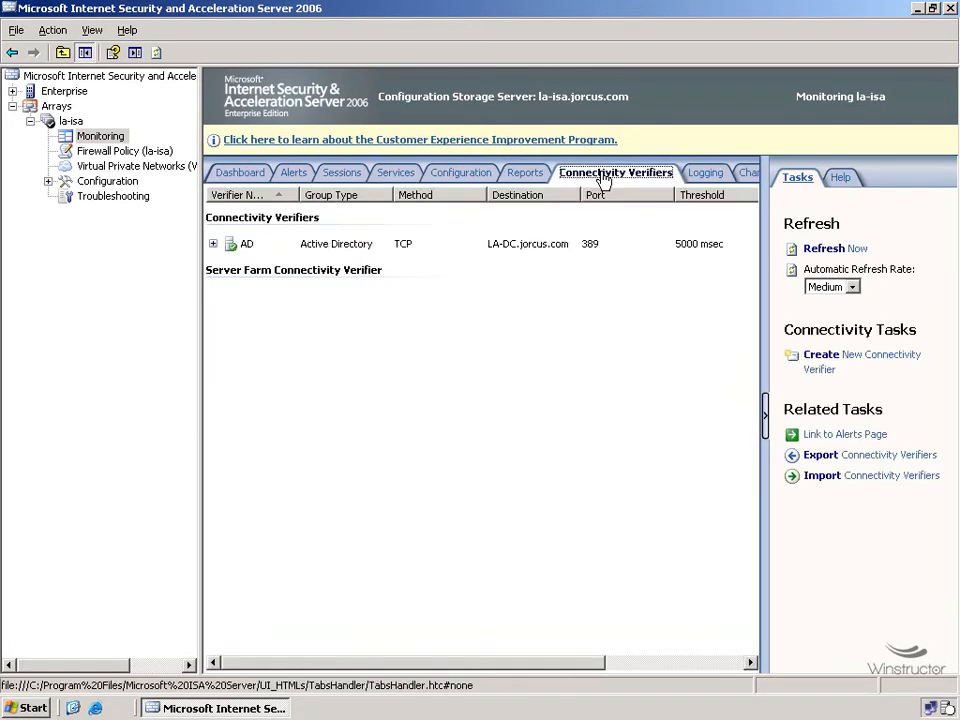
# Step: Inspect the AD verifier's timeout response threshold without changing it, and review the array's alerts
pyautogui.doubleClick(274, 248)
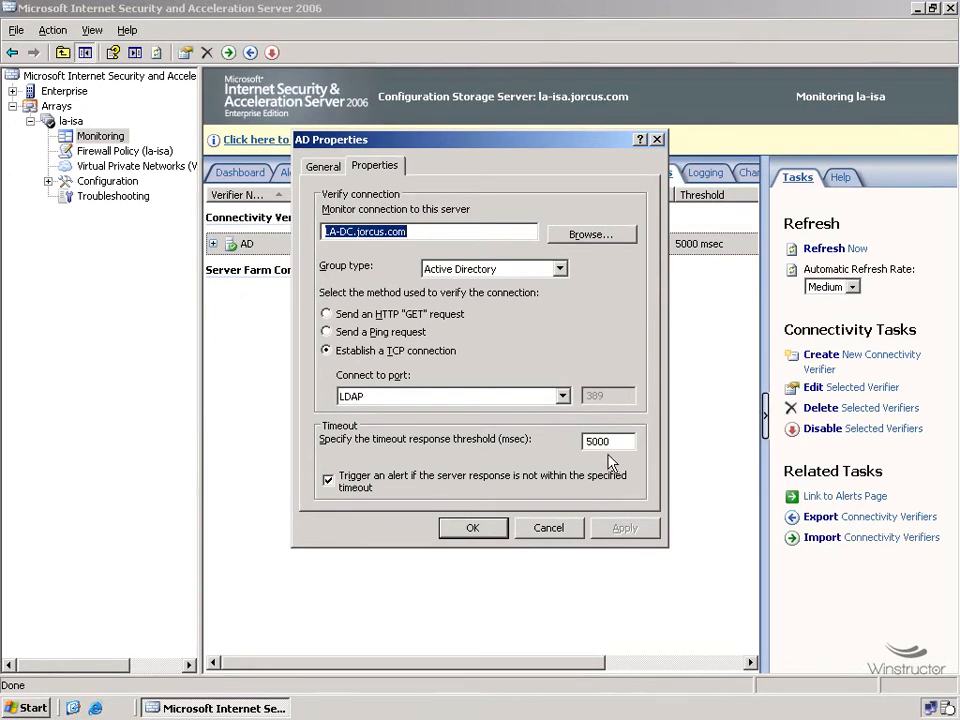
pyautogui.moveTo(610, 441); pyautogui.dragTo(551, 441)
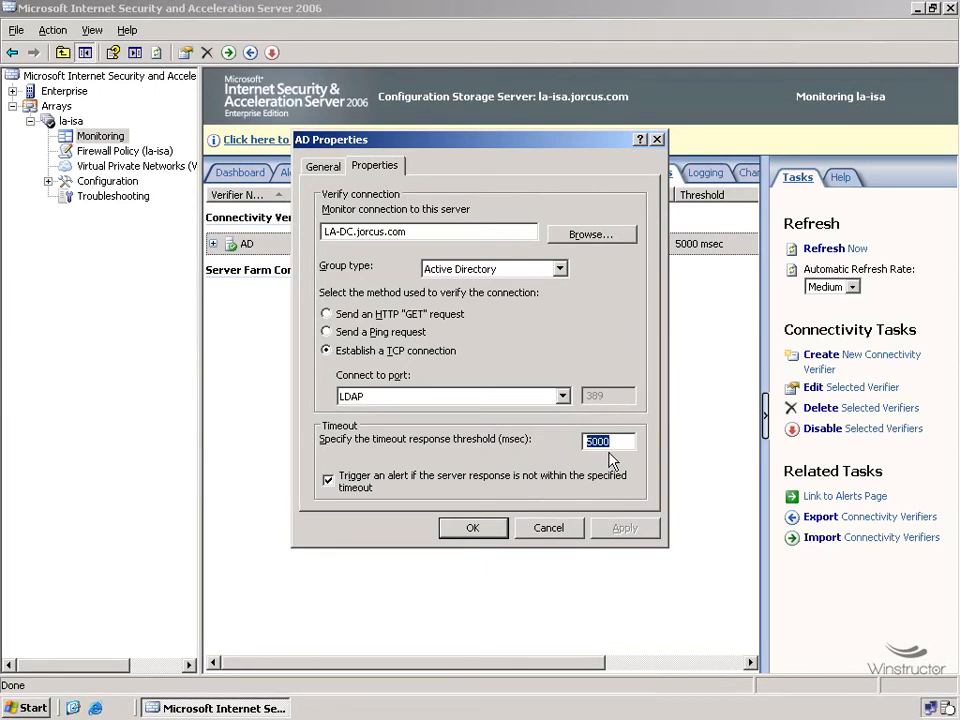
pyautogui.click(548, 528)
pyautogui.click(293, 173)
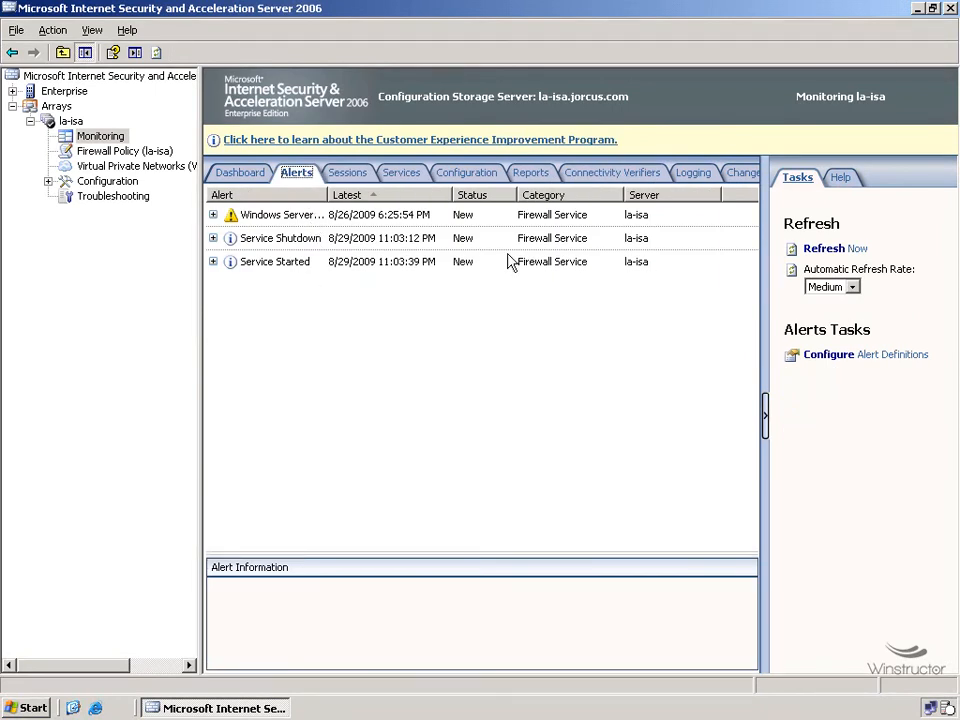
pyautogui.click(610, 174)
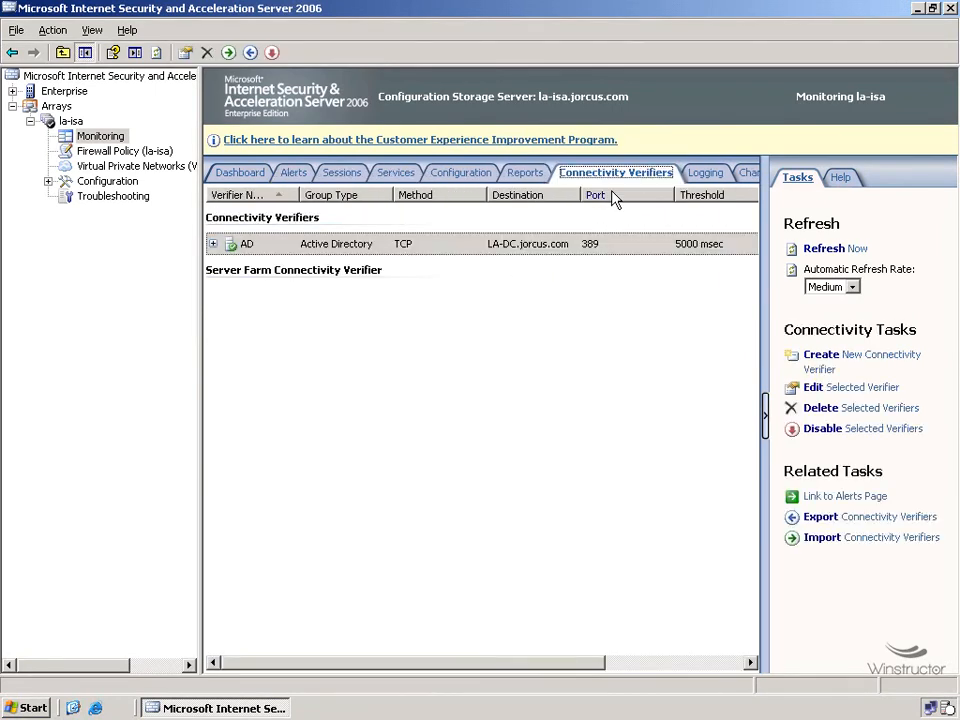
pyautogui.click(866, 363)
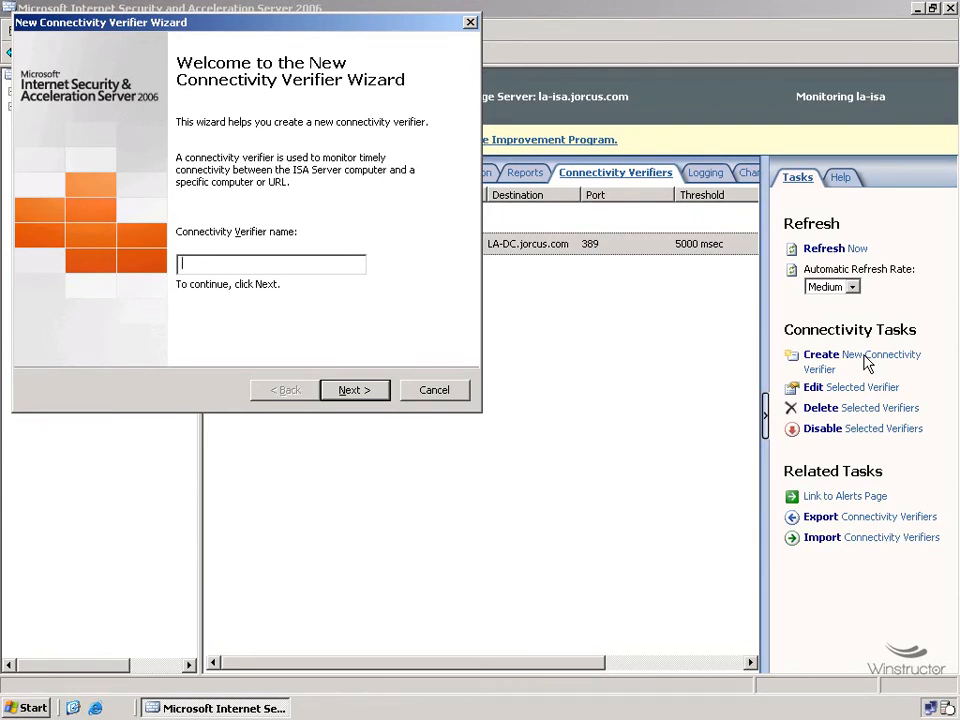
pyautogui.write('Winstructor')
pyautogui.click(373, 390)
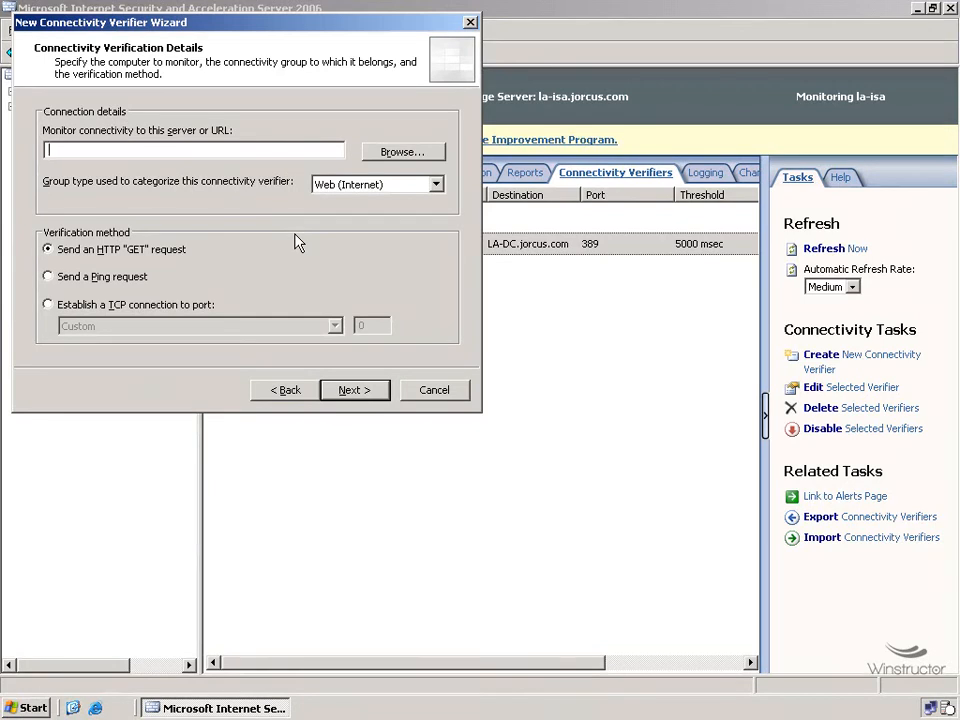
pyautogui.write('http://www.winst')
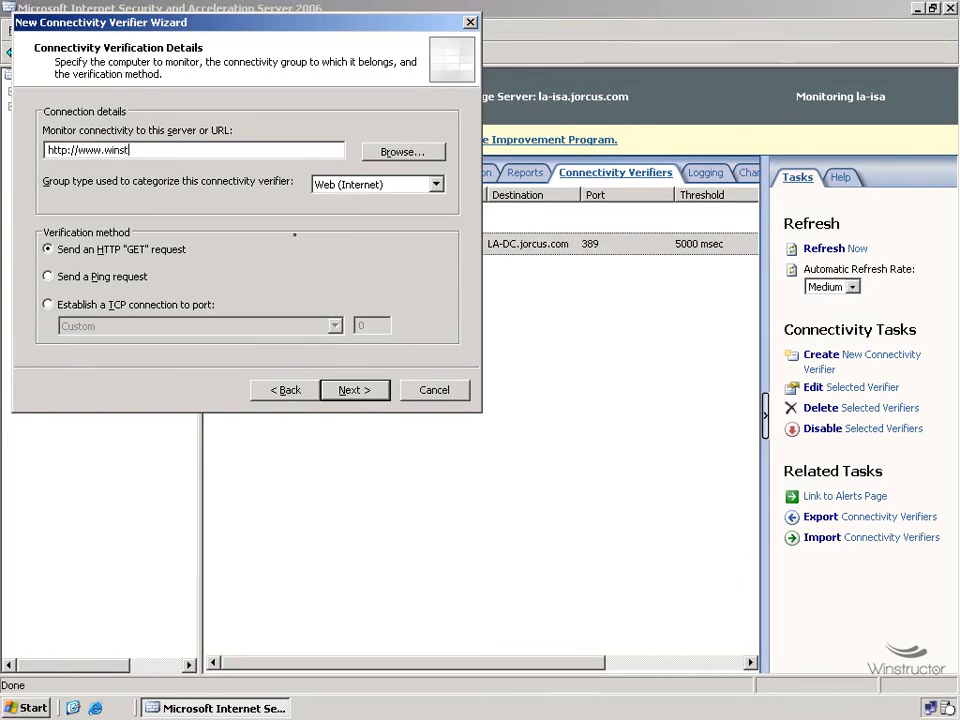
pyautogui.write('ructor.com')
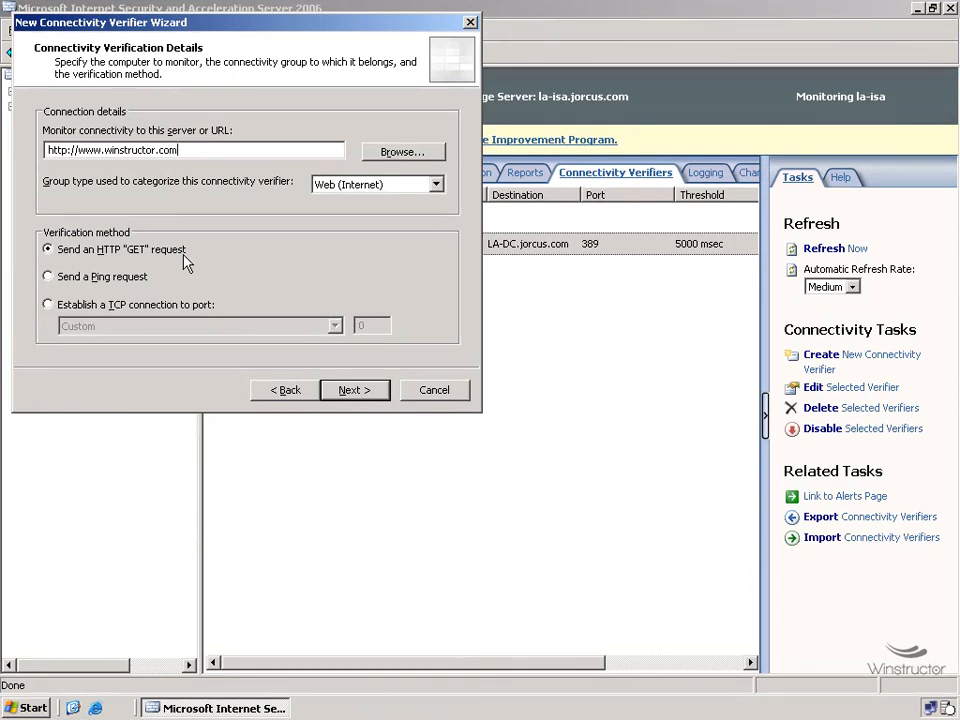
pyautogui.click(347, 397)
# Step: Finish the Winstructor verifier with the HTTP/HTTPS system policy rule enabled, and apply the configuration changes
pyautogui.click(350, 398)
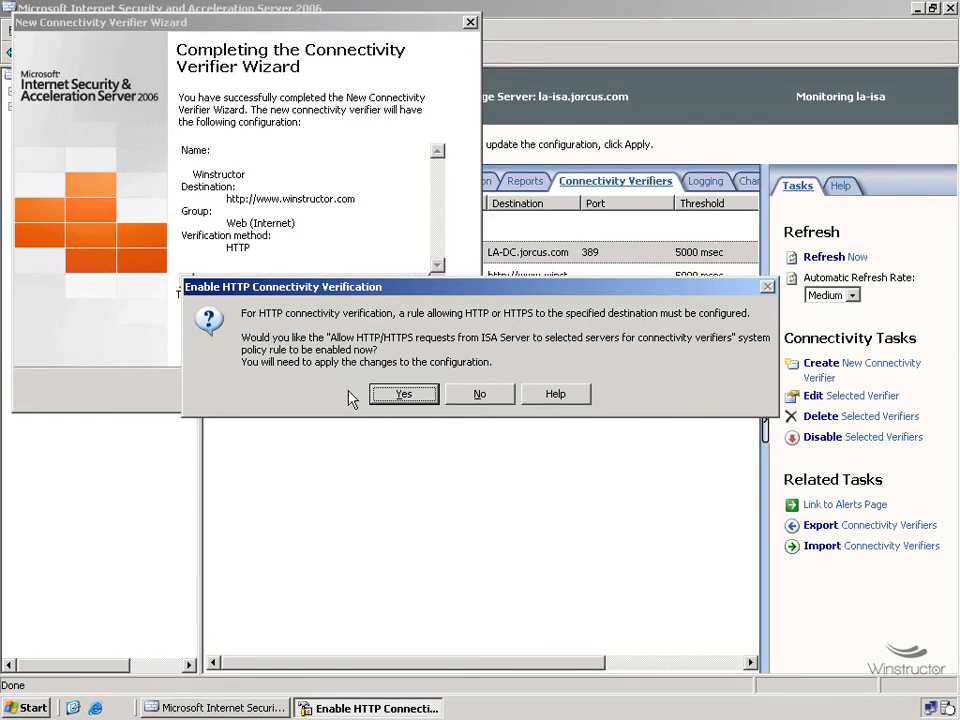
pyautogui.click(396, 401)
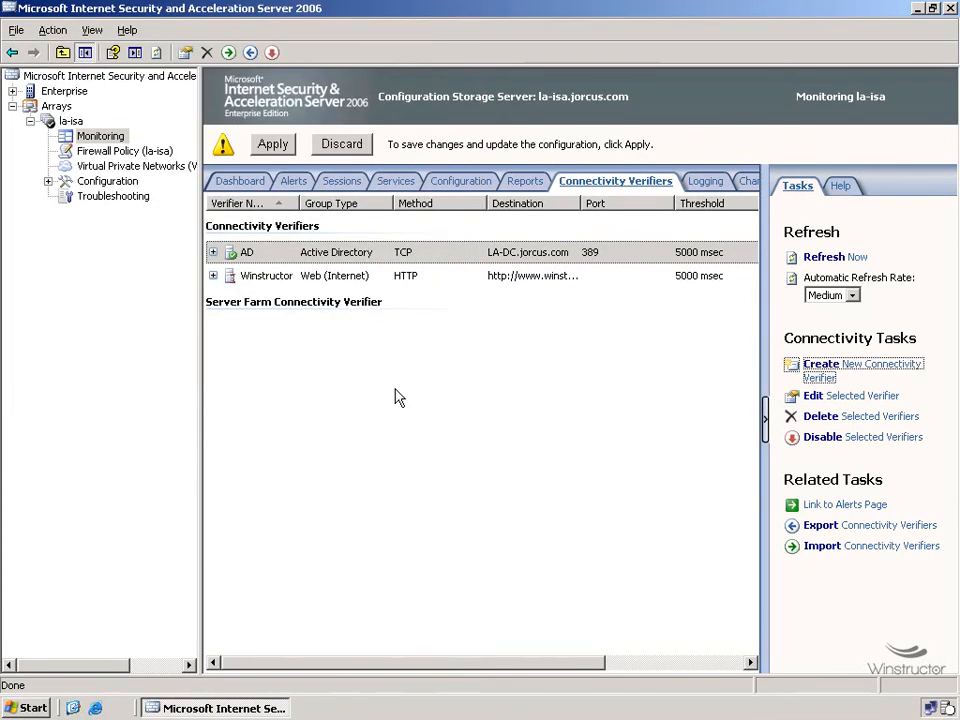
pyautogui.click(278, 147)
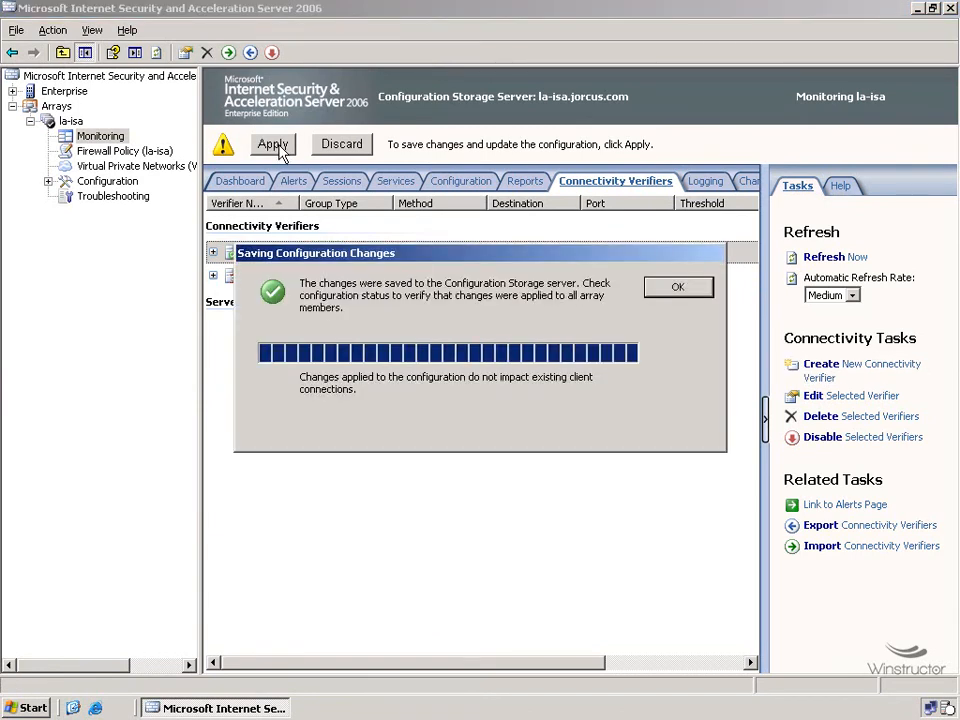
pyautogui.click(698, 290)
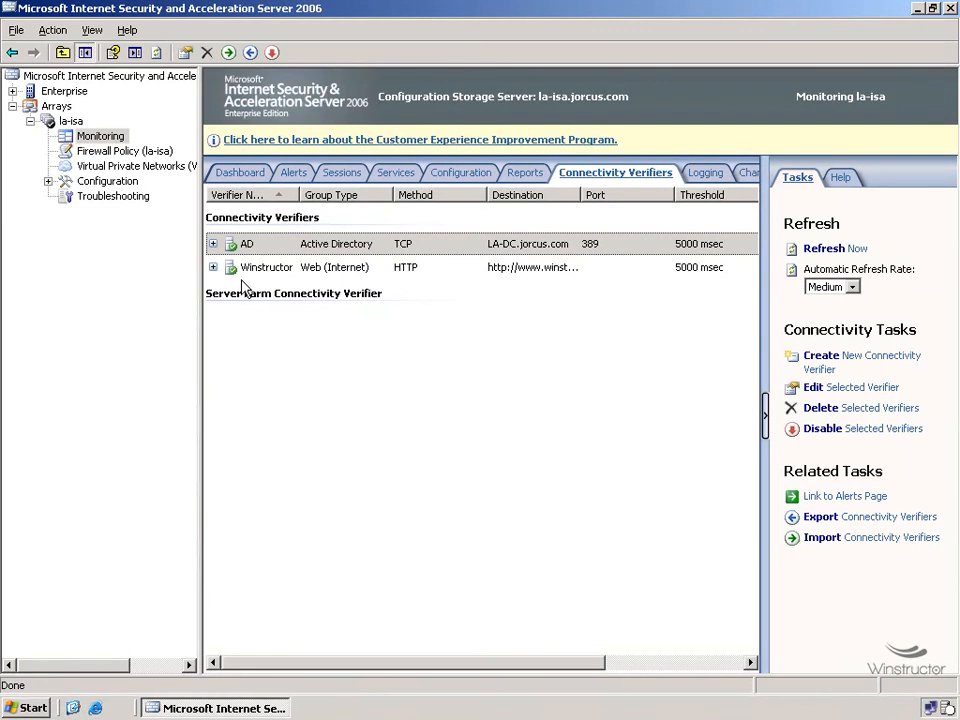
# Step: Check the Web (Internet) connectivity status on the dashboard, and set the Winstructor verifier's timeout response threshold to 1 msec
pyautogui.click(246, 176)
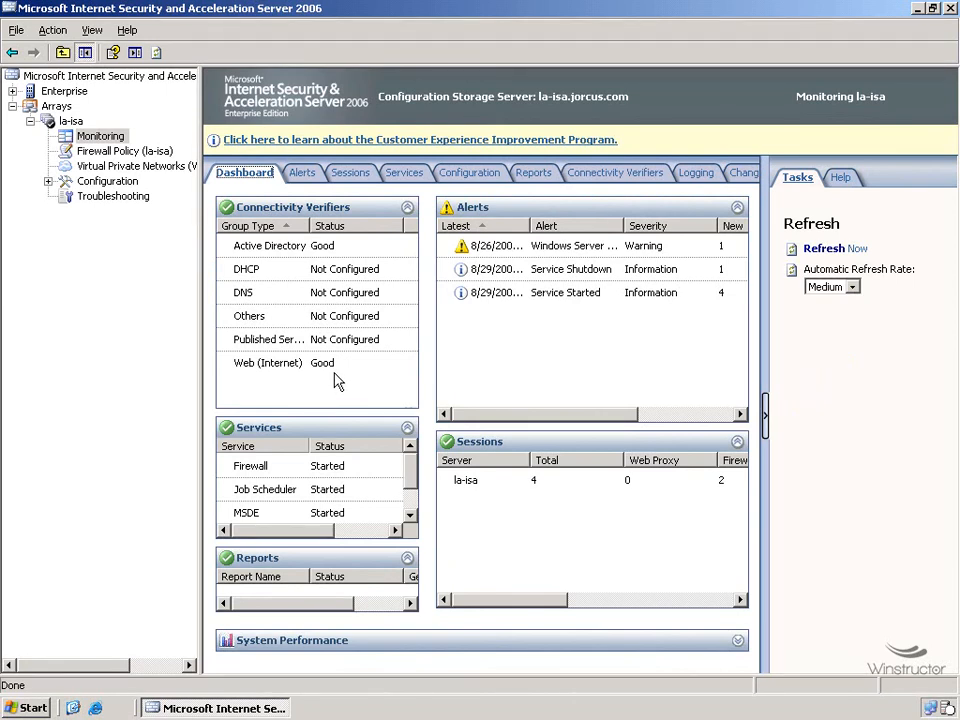
pyautogui.click(636, 173)
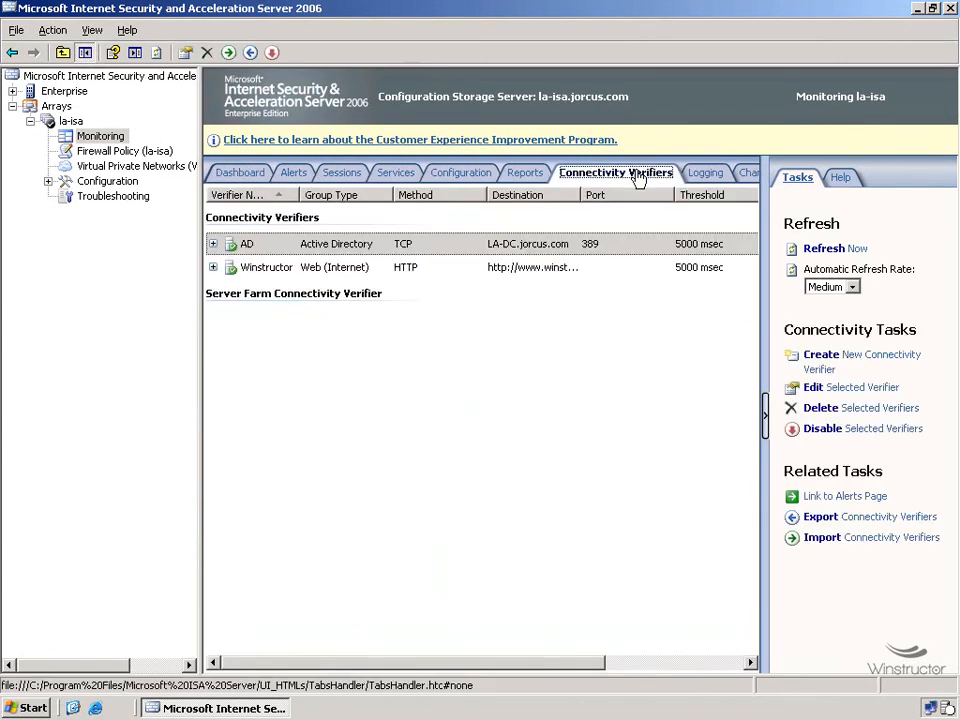
pyautogui.doubleClick(559, 272)
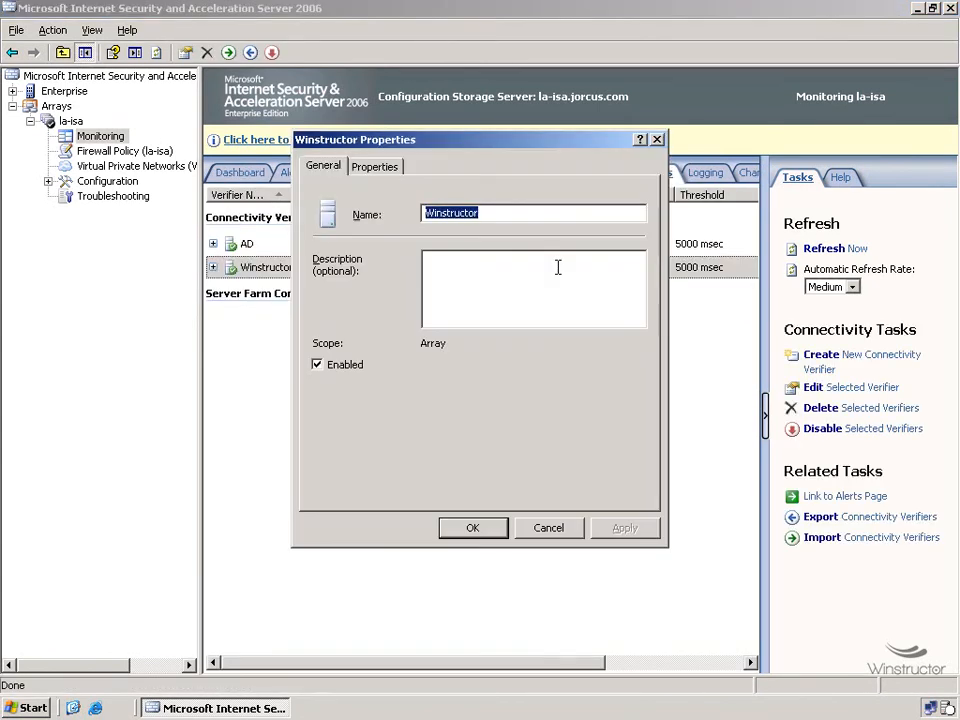
pyautogui.click(376, 167)
pyautogui.hotkey('alt', 's')
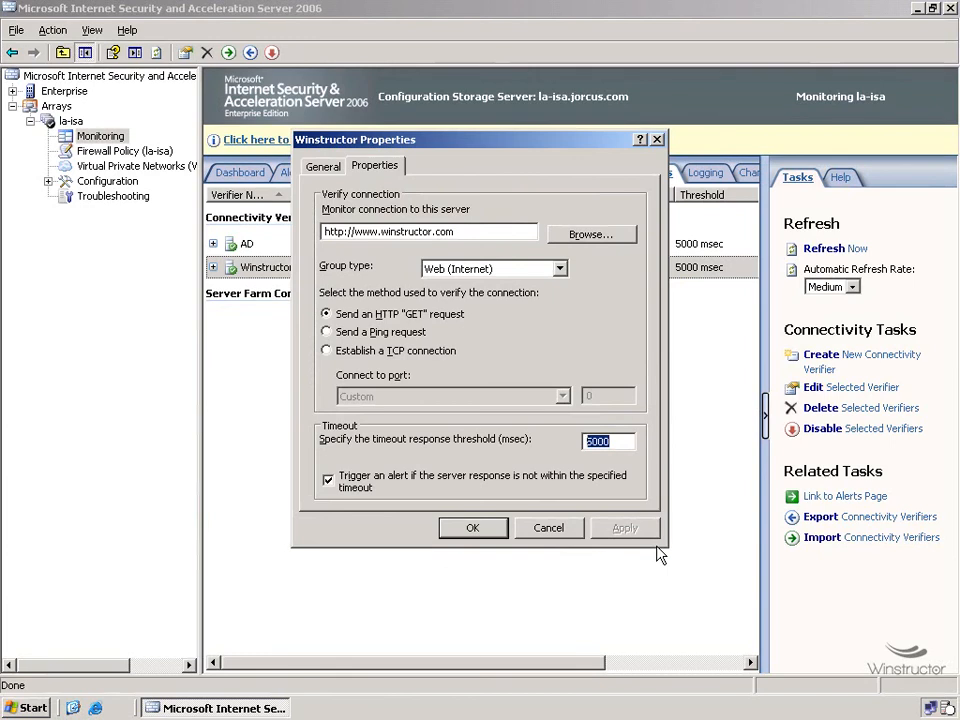
pyautogui.write('1')
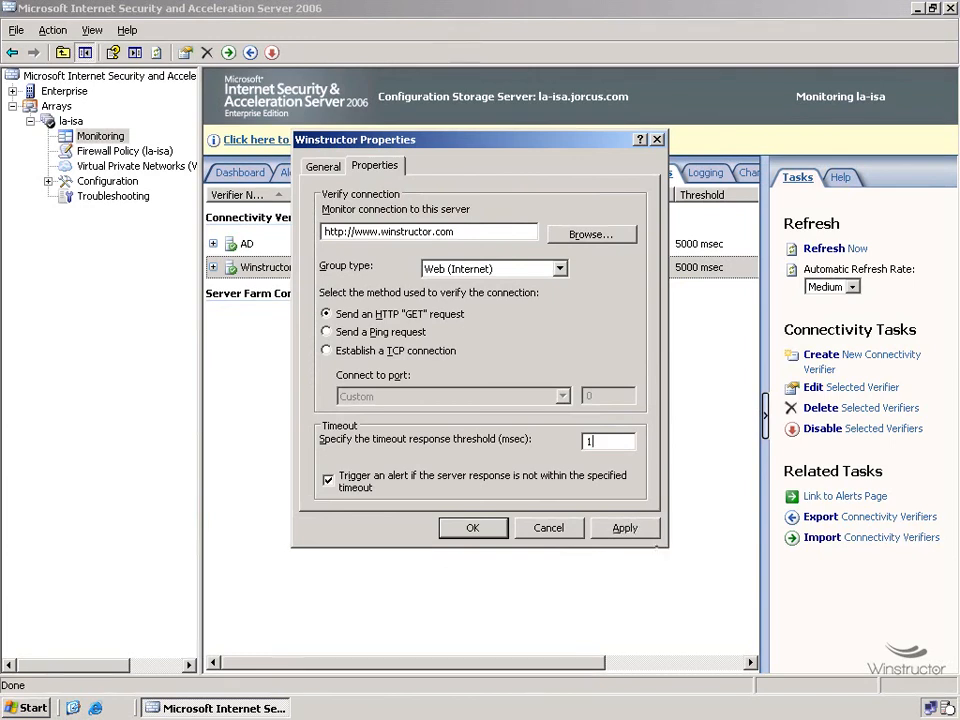
pyautogui.click(476, 527)
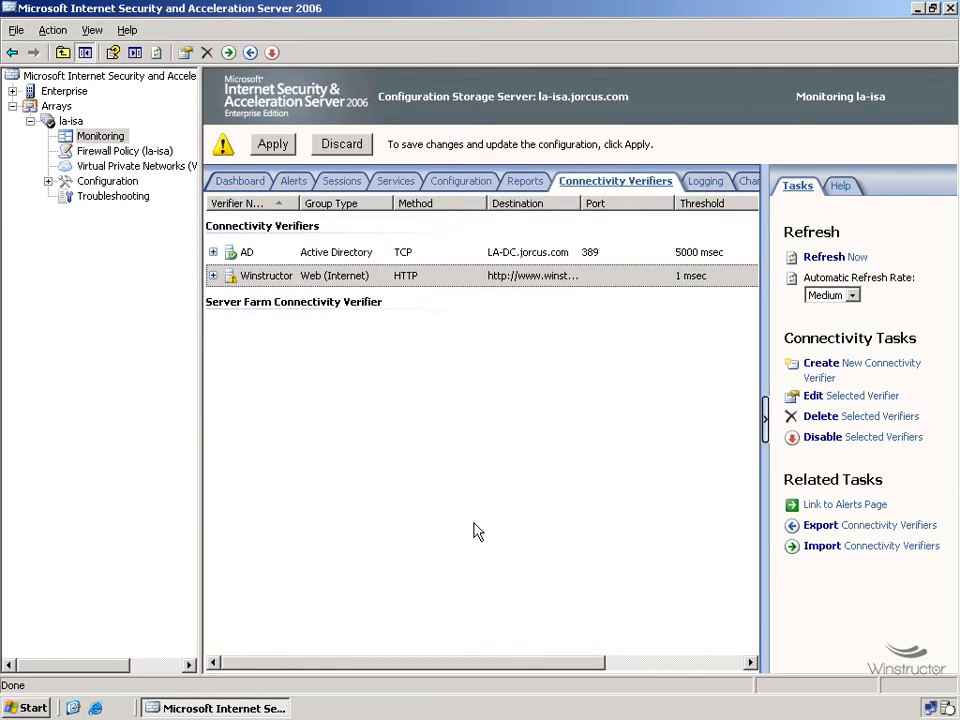
# Step: Apply the configuration changes and check the Web (Internet) connectivity status on the monitoring dashboard
pyautogui.click(284, 148)
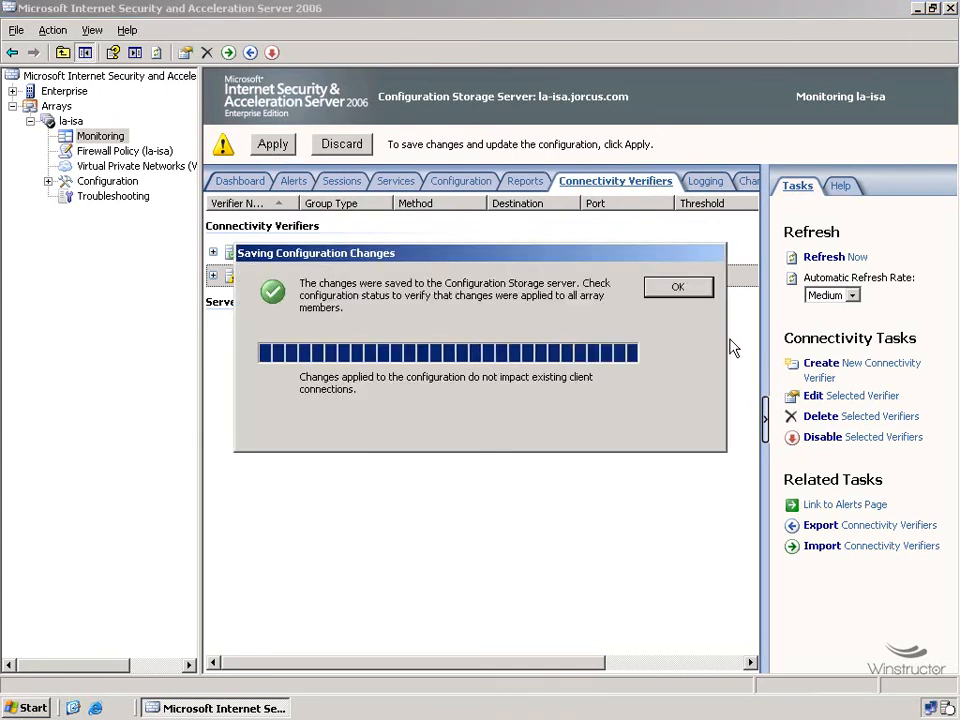
pyautogui.click(679, 288)
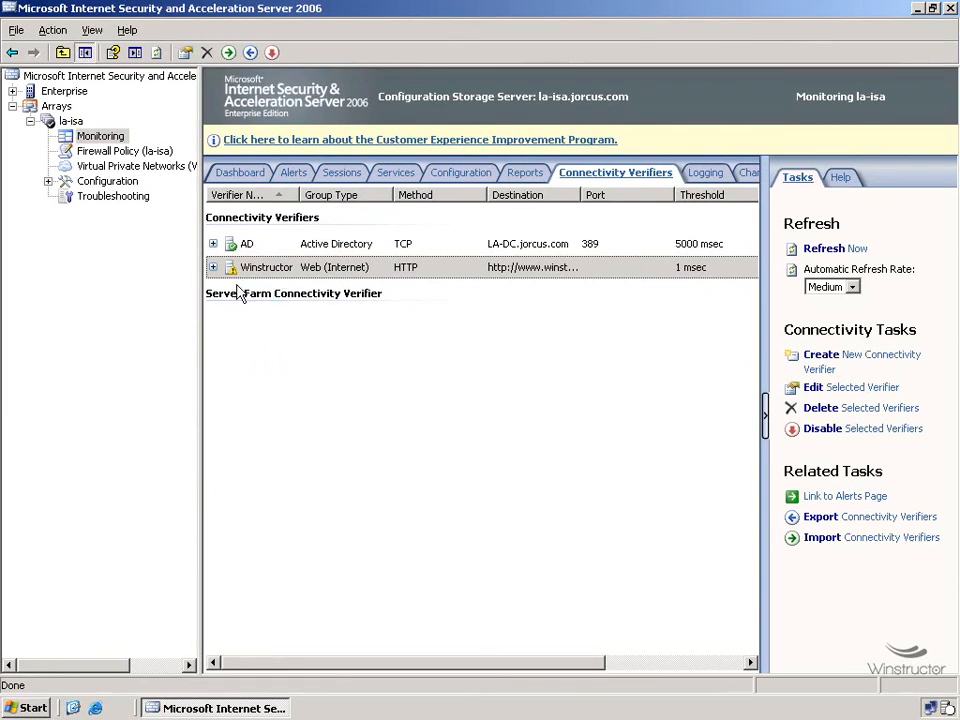
pyautogui.click(240, 176)
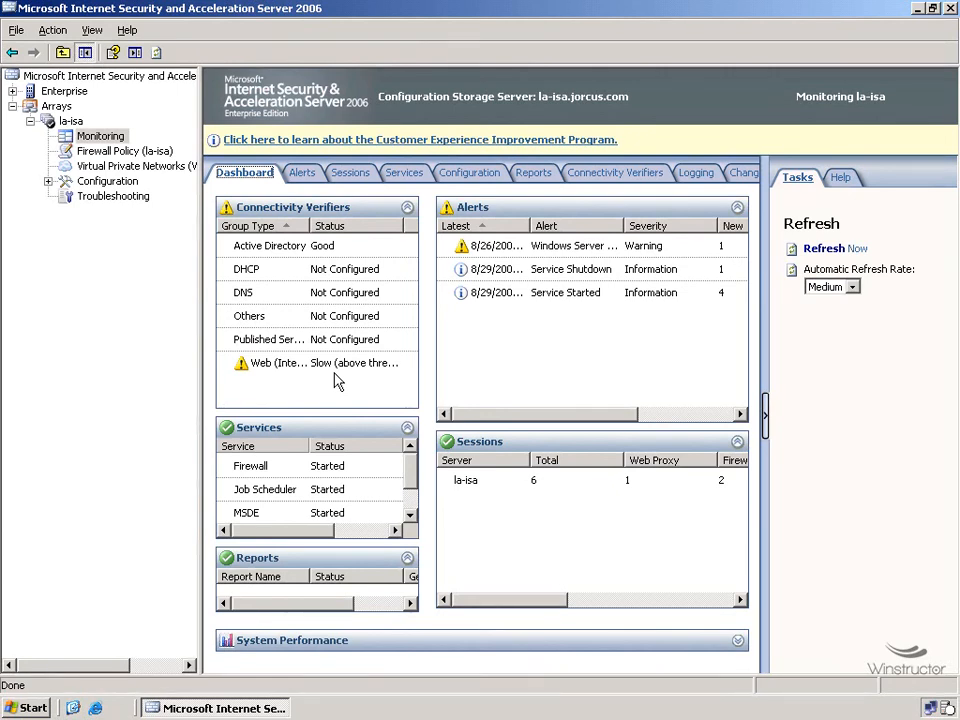
# Step: Reset the Windows Server warning in the array's alerts, and view the description of the Service Started alert
pyautogui.click(301, 172)
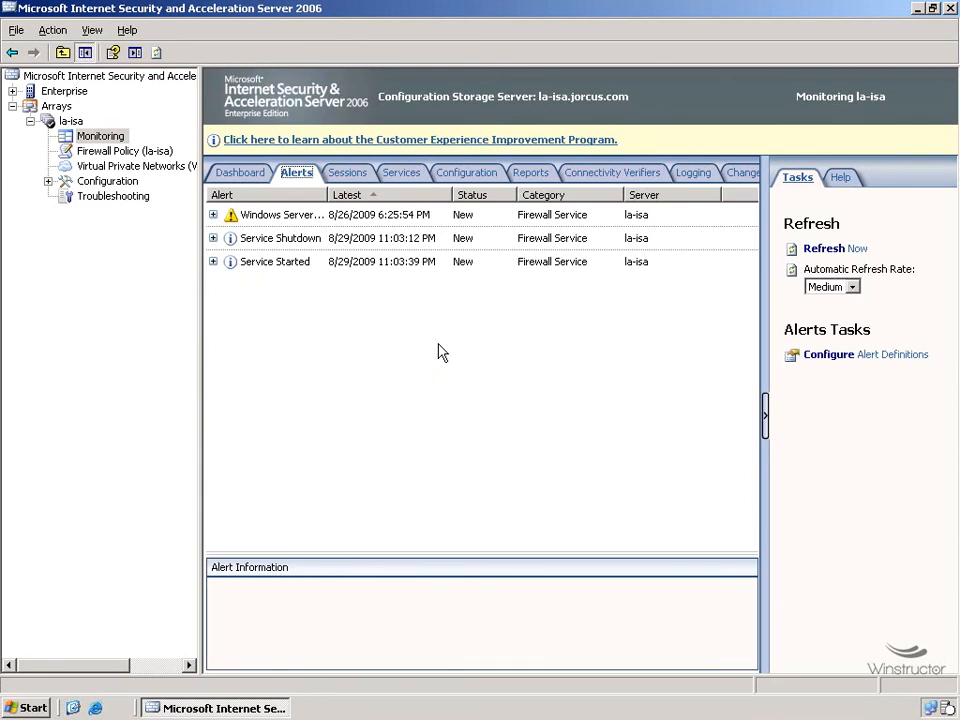
pyautogui.click(285, 222)
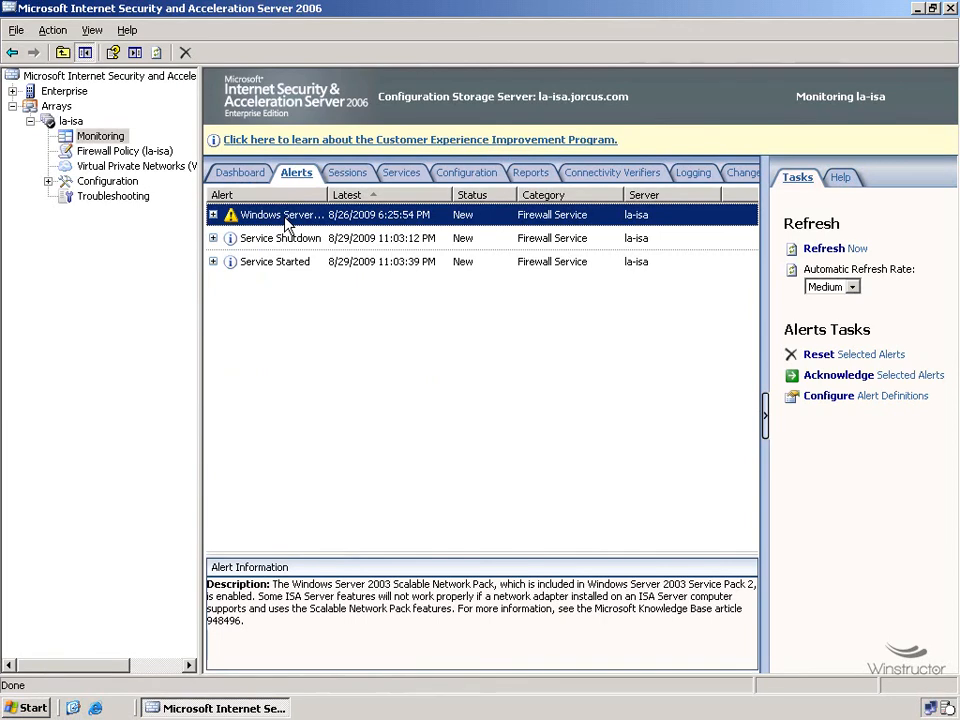
pyautogui.rightClick(286, 219)
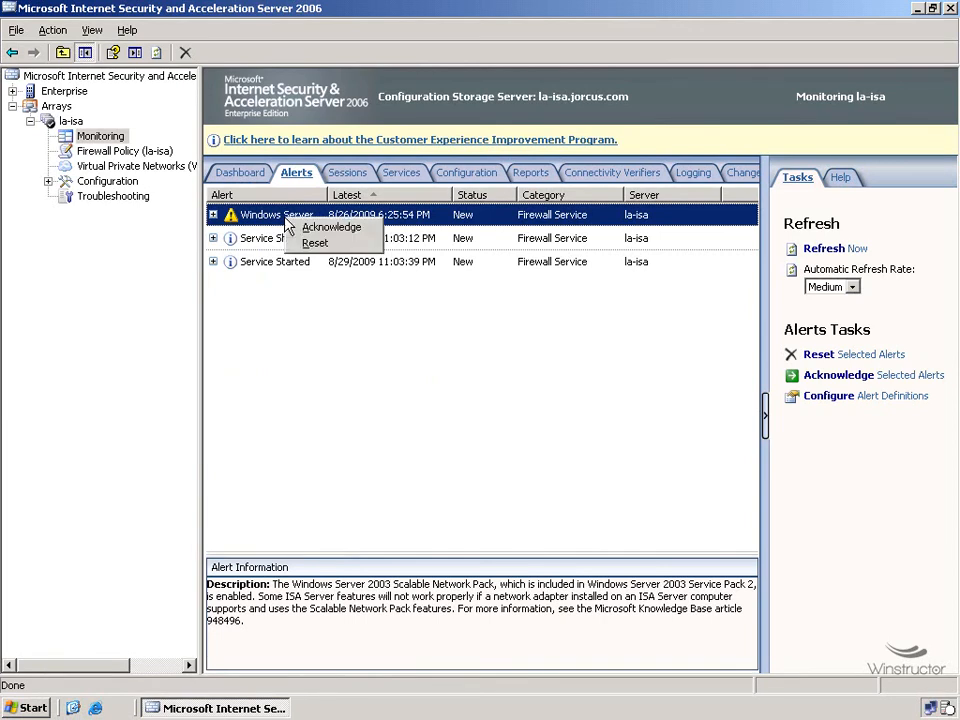
pyautogui.click(353, 245)
pyautogui.click(415, 389)
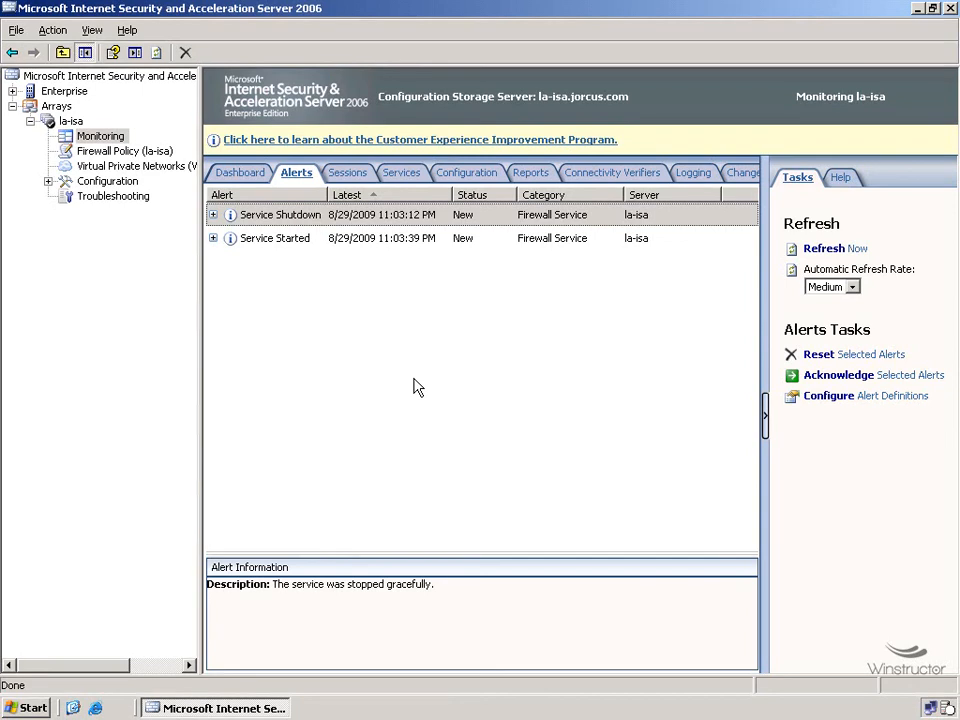
pyautogui.press('Down')
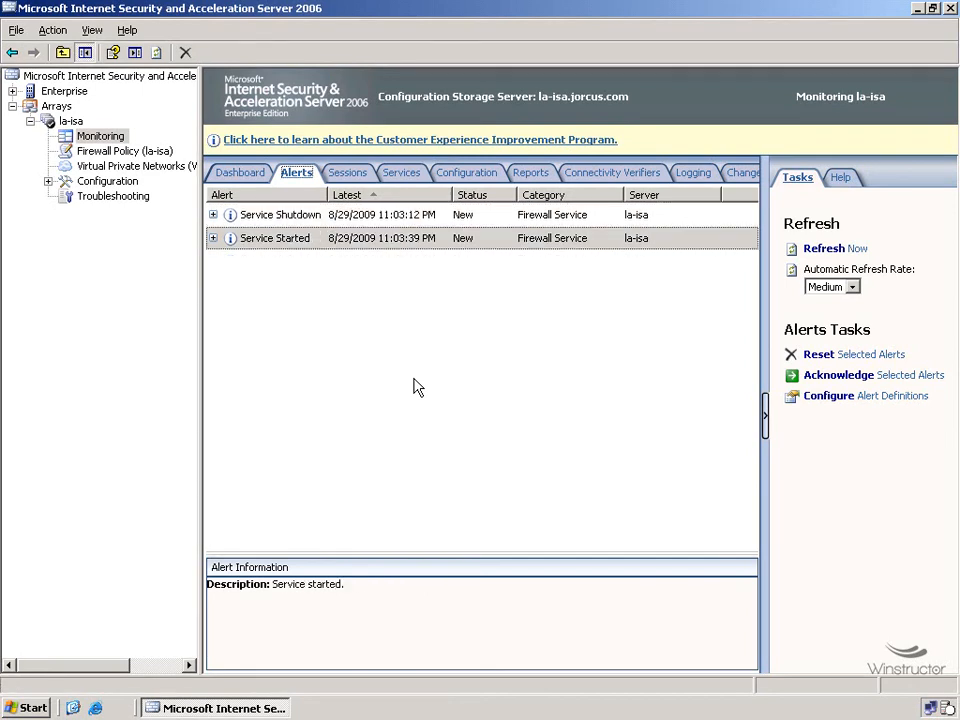